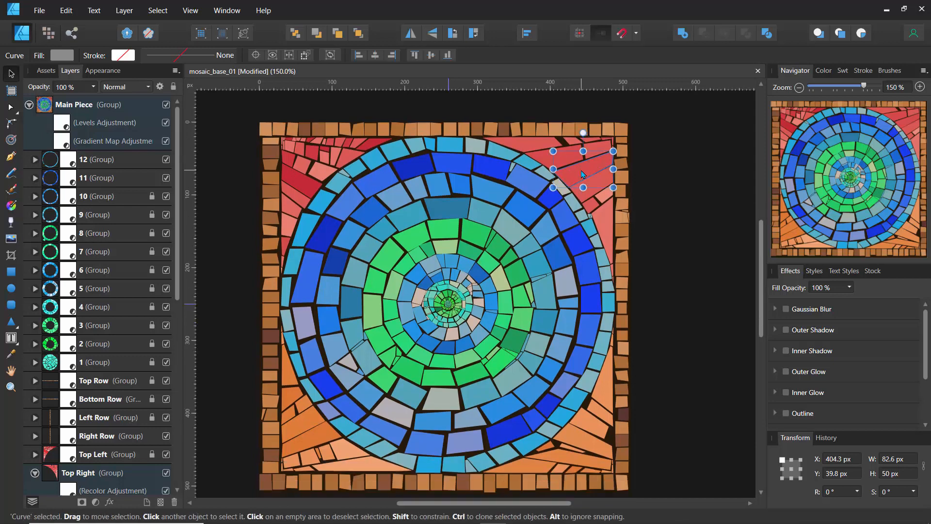
Add a node on the upper edge of the long red Top Right tile at about X 436, Y 57 px and another opposite it, selecting both
{"action": "scroll", "coordinate": [581, 174], "scroll_direction": "up", "scroll_amount": 6}
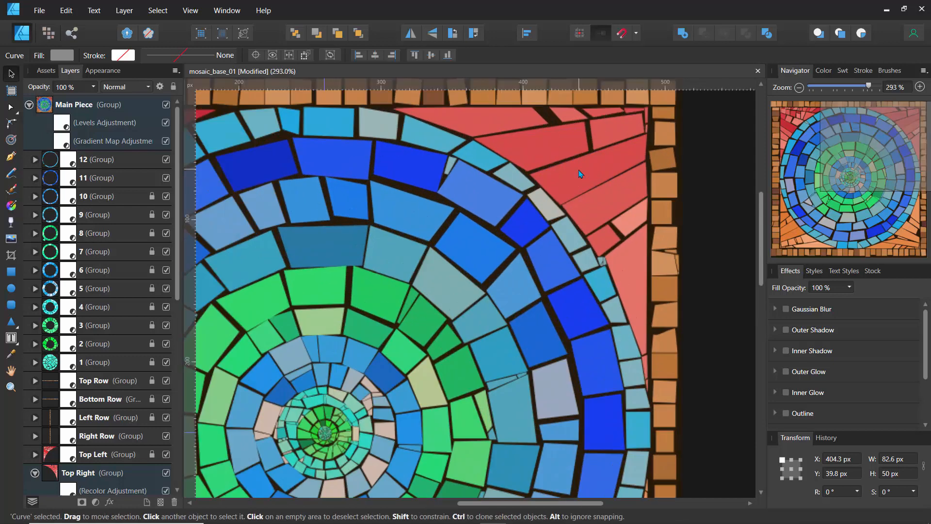
{"action": "scroll", "coordinate": [476, 236], "scroll_direction": "down", "scroll_amount": 3}
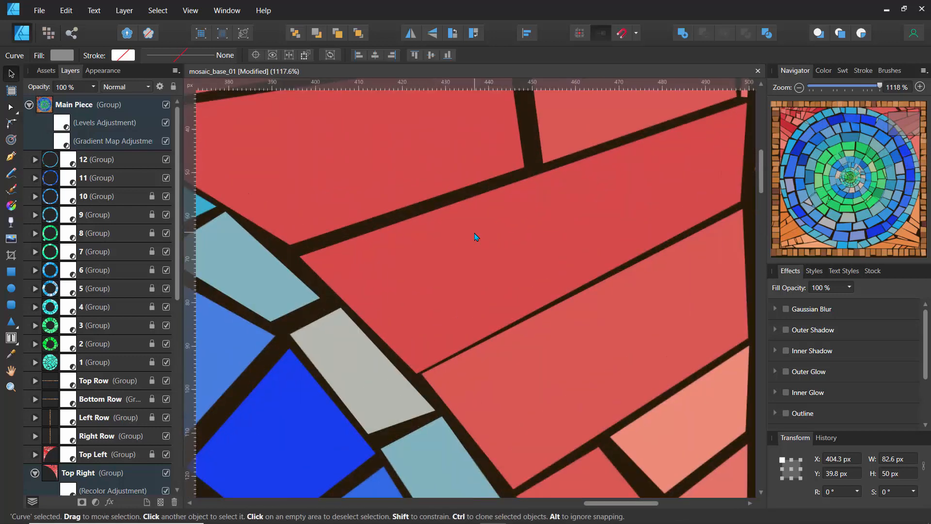
{"action": "left_click", "coordinate": [844, 156]}
{"action": "left_click_drag", "start_coordinate": [844, 156], "coordinate": [873, 148]}
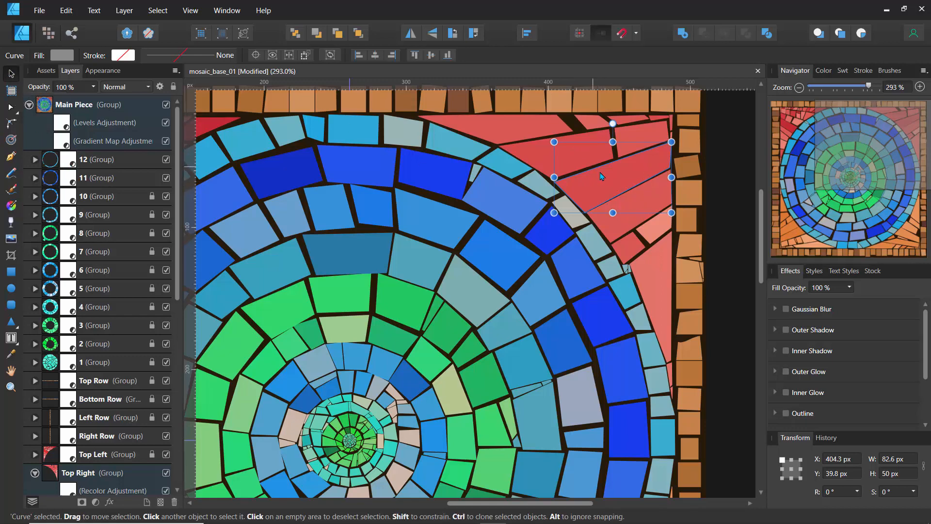
{"action": "left_click", "coordinate": [543, 150]}
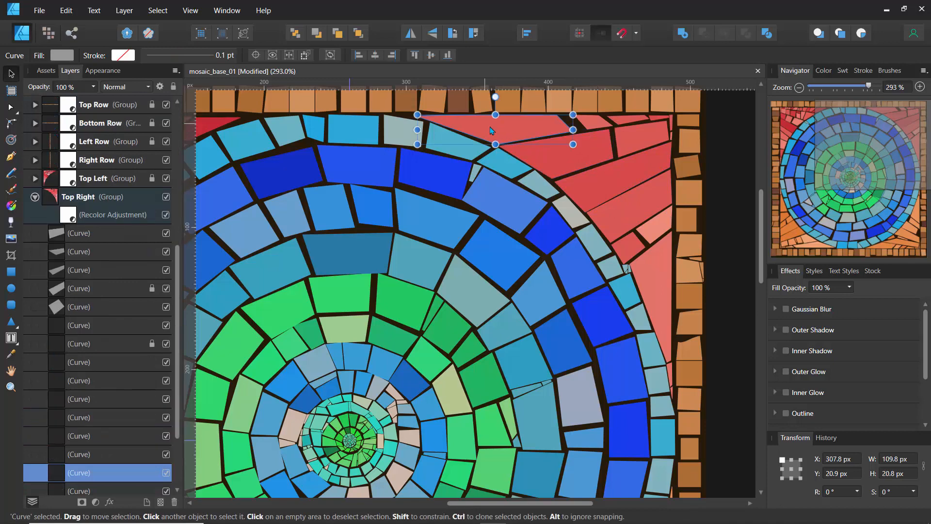
{"action": "left_click", "coordinate": [625, 182]}
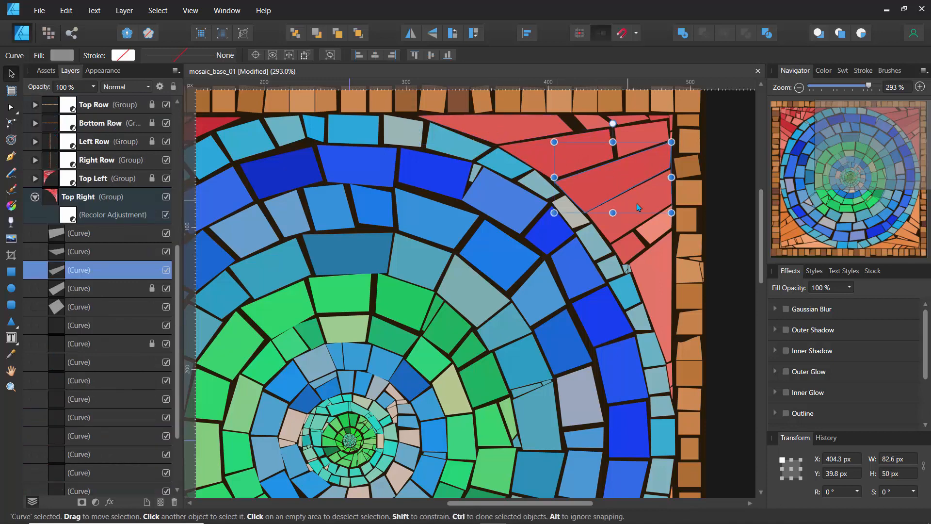
{"action": "scroll", "coordinate": [633, 186], "scroll_direction": "up", "scroll_amount": 3}
{"action": "left_click_drag", "start_coordinate": [630, 179], "coordinate": [514, 248]}
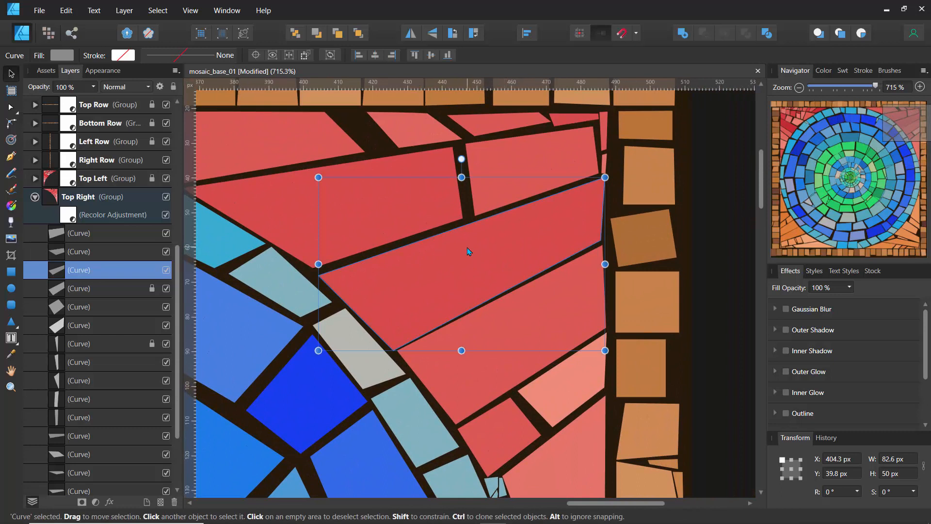
{"action": "left_click", "coordinate": [11, 108]}
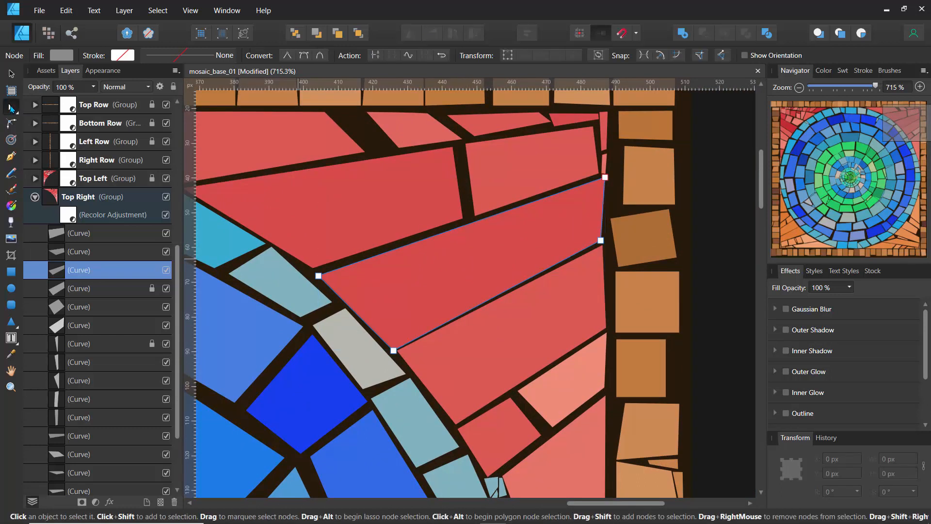
{"action": "left_click", "coordinate": [429, 237]}
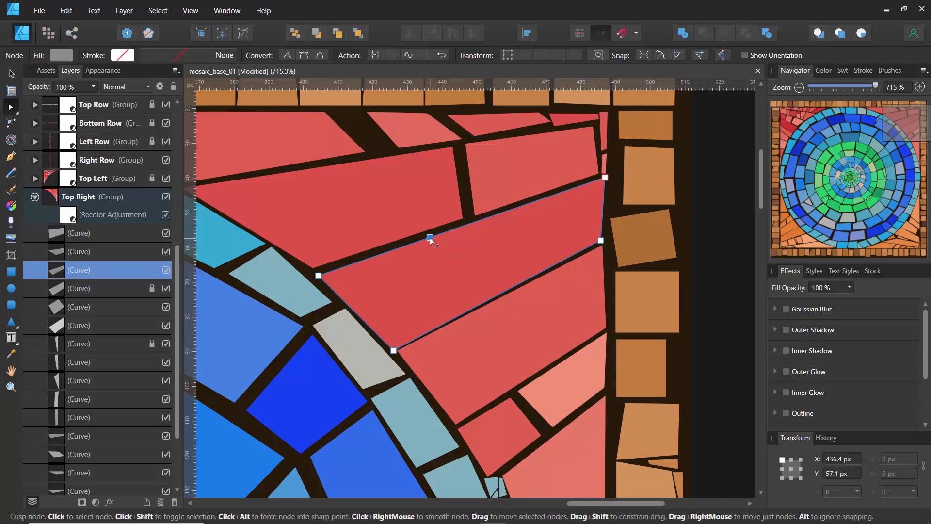
{"action": "left_click", "coordinate": [463, 313]}
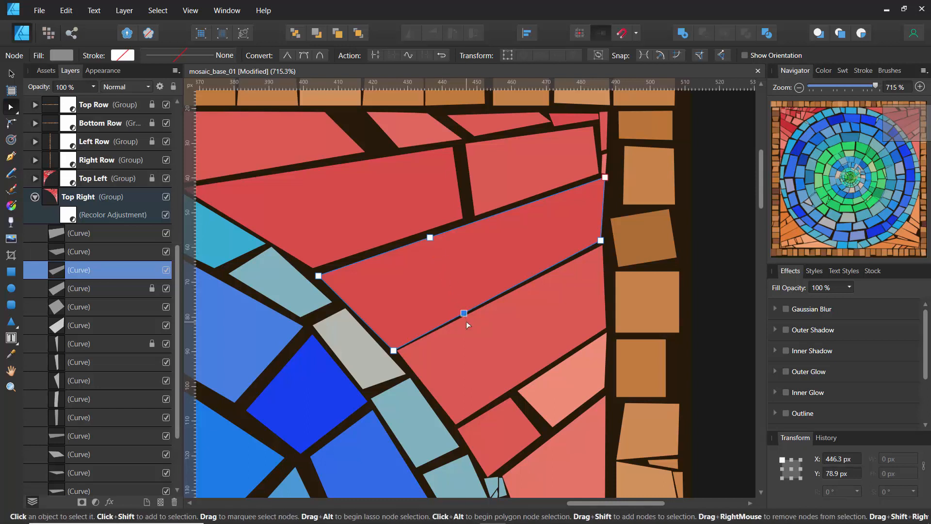
{"action": "left_click", "coordinate": [431, 238], "text": "shift"}
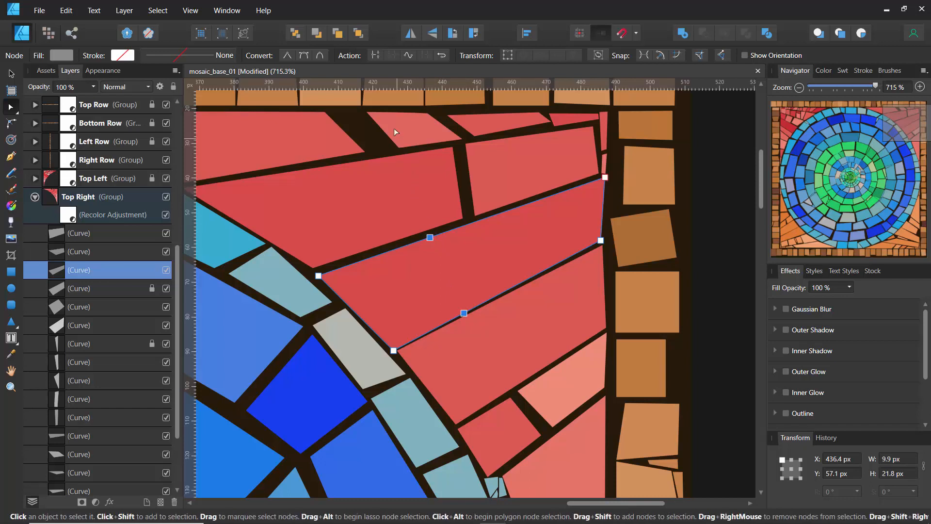
Break the tile at the two selected nodes, close both curves, and move their facing corners apart to leave a narrow mortar gap
{"action": "left_click", "coordinate": [374, 56]}
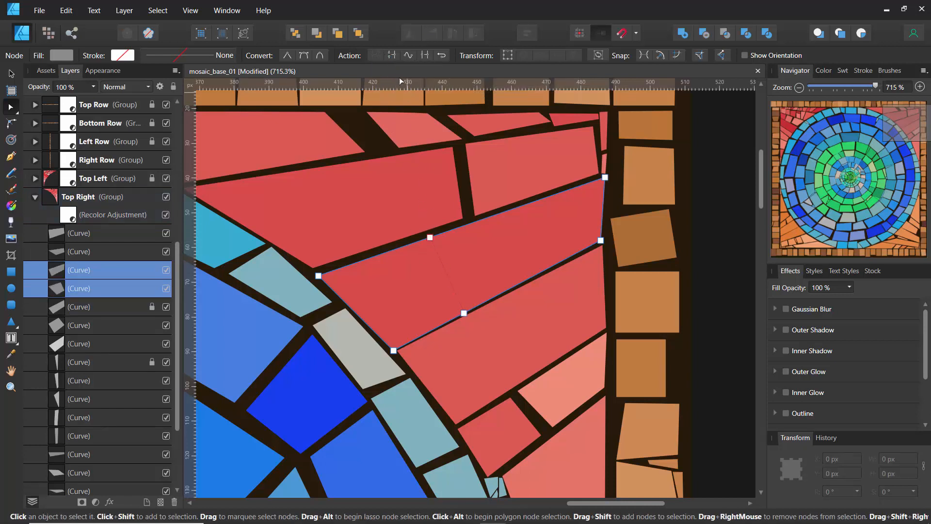
{"action": "left_click", "coordinate": [392, 56]}
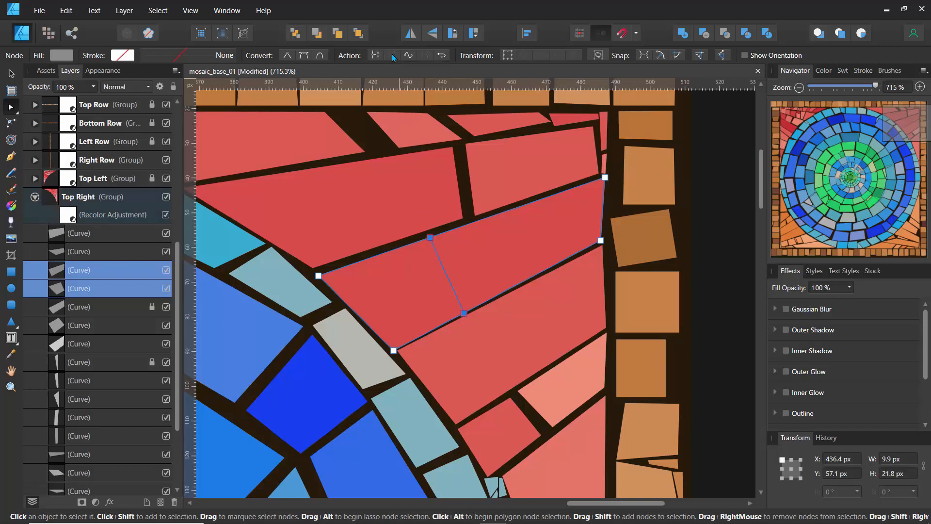
{"action": "left_click", "coordinate": [430, 237]}
{"action": "left_click_drag", "start_coordinate": [420, 244], "coordinate": [416, 244]}
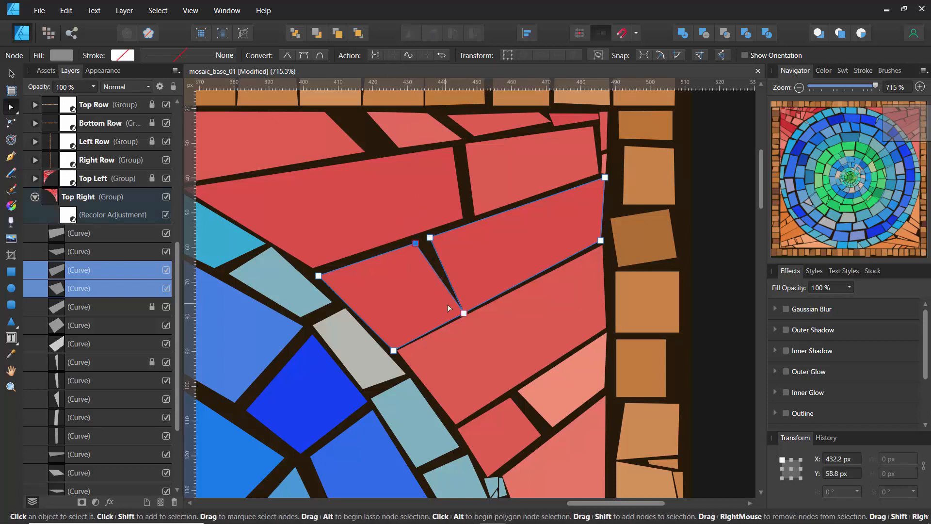
{"action": "left_click_drag", "start_coordinate": [459, 316], "coordinate": [471, 309]}
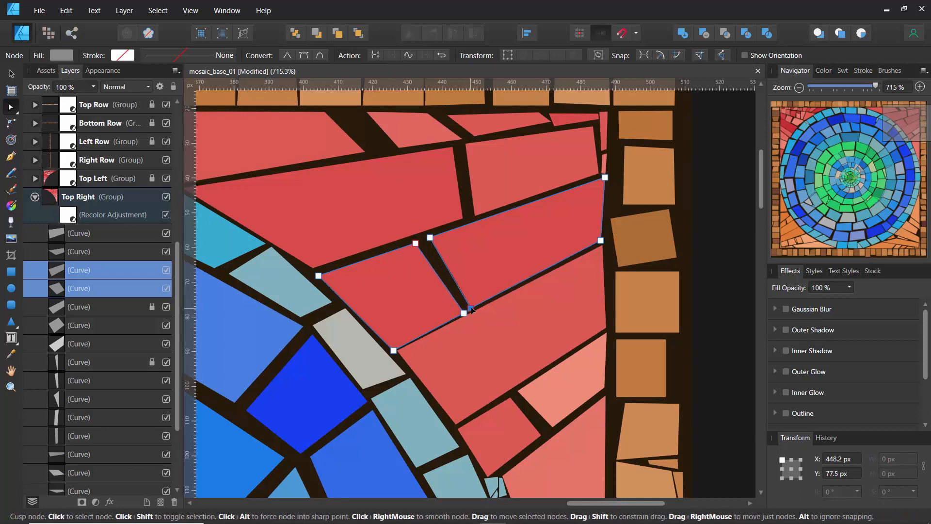
{"action": "left_click", "coordinate": [429, 262]}
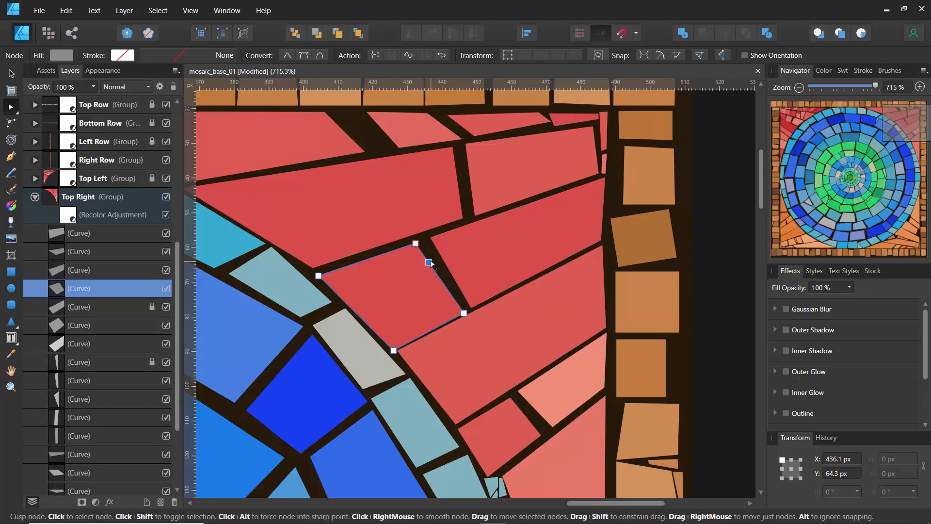
{"action": "key", "text": "ctrl+z"}
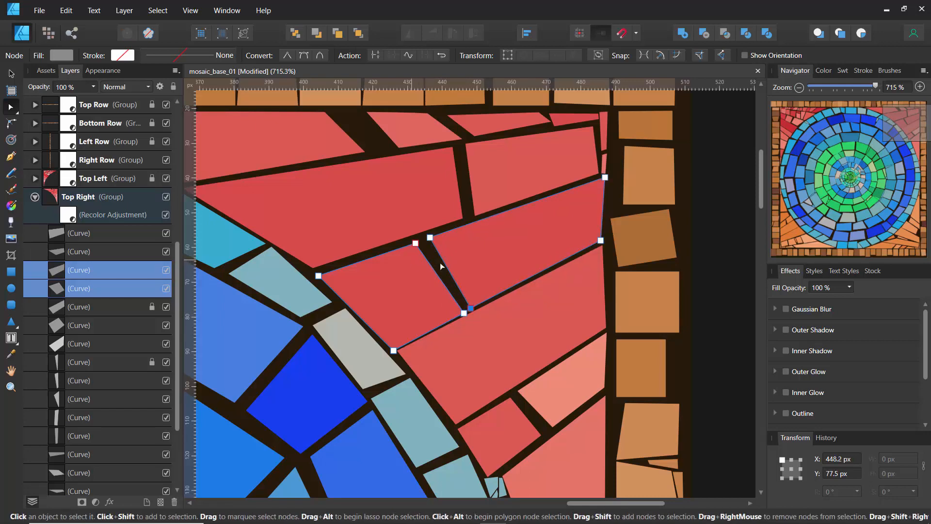
Add nodes to the larger split tile, at about X 471, Y 45 px on its upper edge and X 469, Y 67 px on its lower edge
{"action": "left_click", "coordinate": [704, 243]}
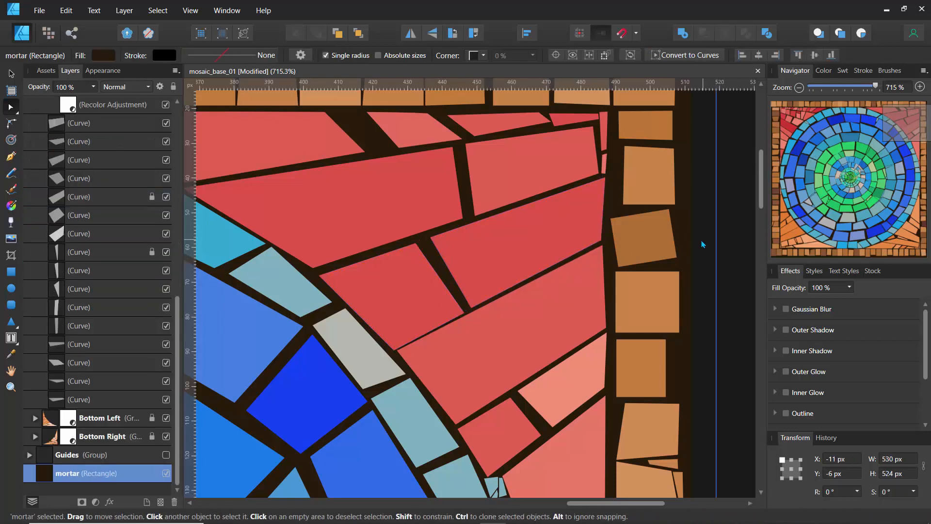
{"action": "left_click", "coordinate": [490, 231]}
{"action": "left_click", "coordinate": [485, 231]}
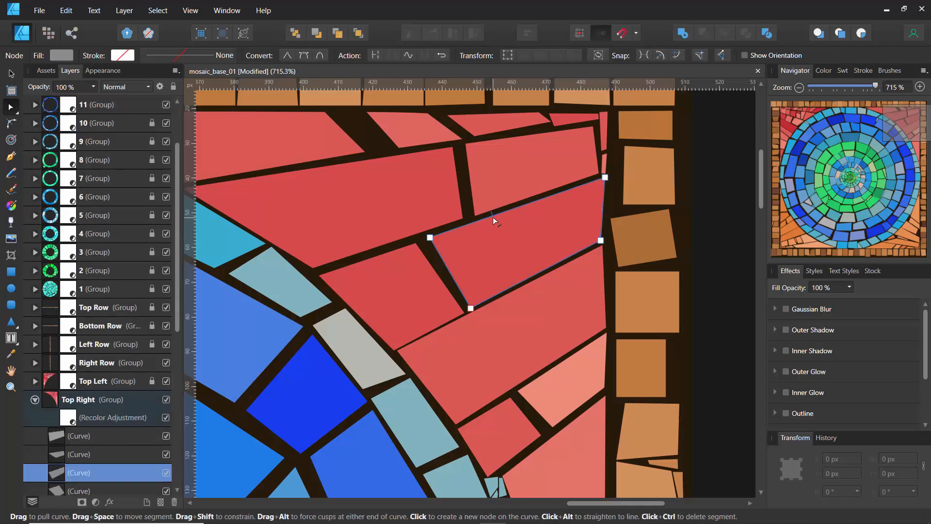
{"action": "left_click", "coordinate": [551, 196]}
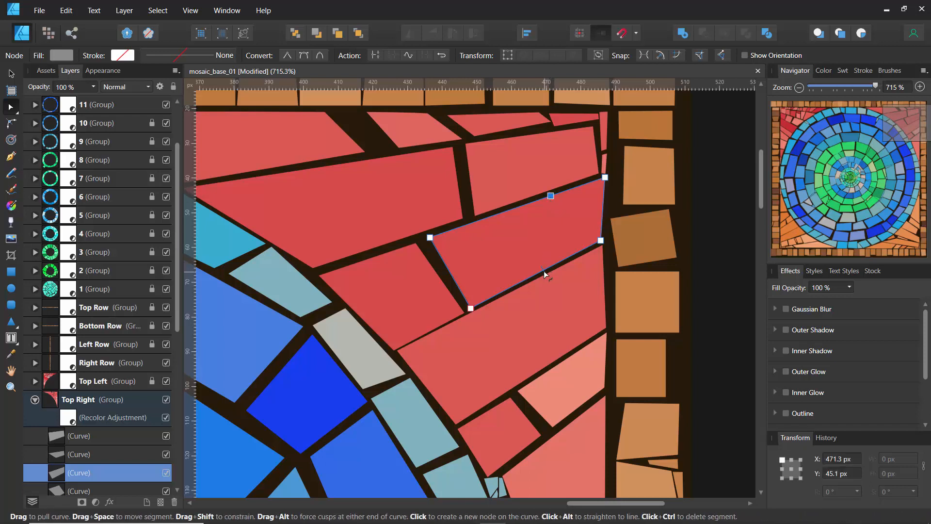
{"action": "left_click", "coordinate": [543, 271]}
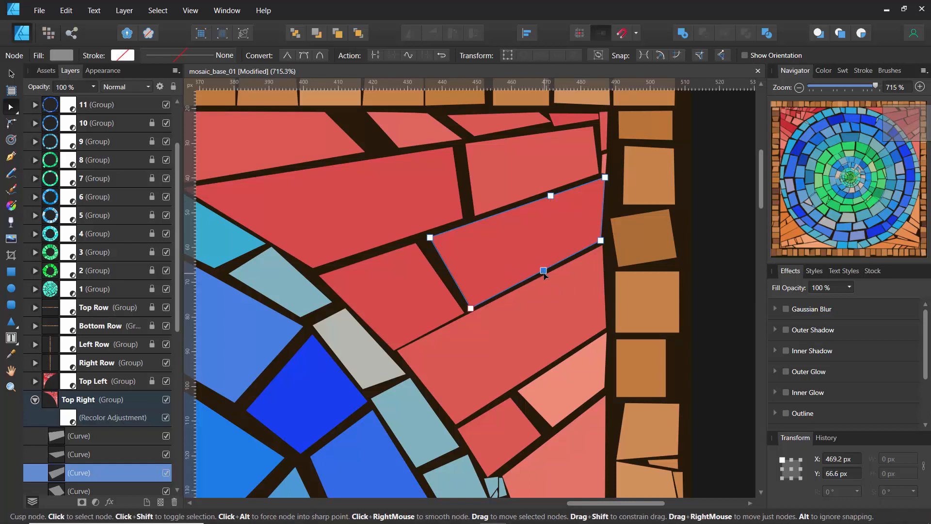
Select both added nodes on the larger tile, break the curve there, and close the two resulting pieces
{"action": "left_click", "coordinate": [429, 252]}
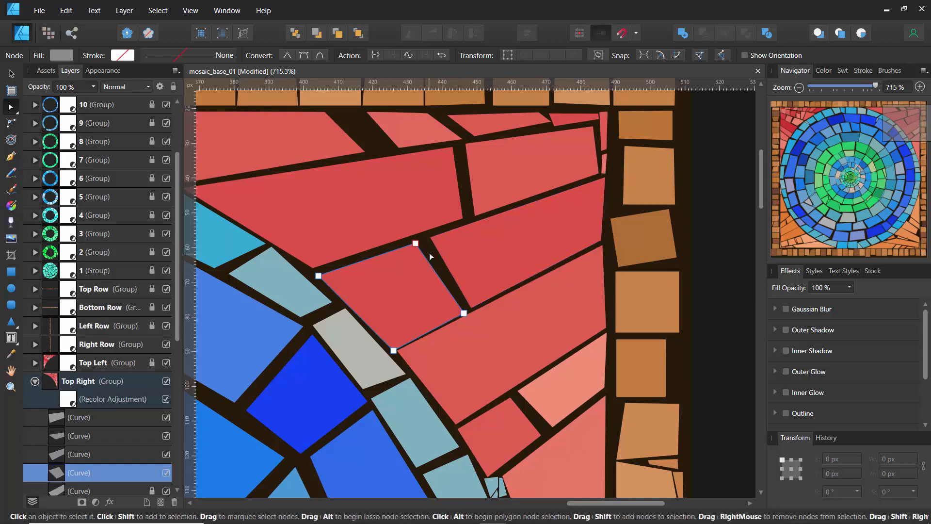
{"action": "left_click", "coordinate": [470, 254]}
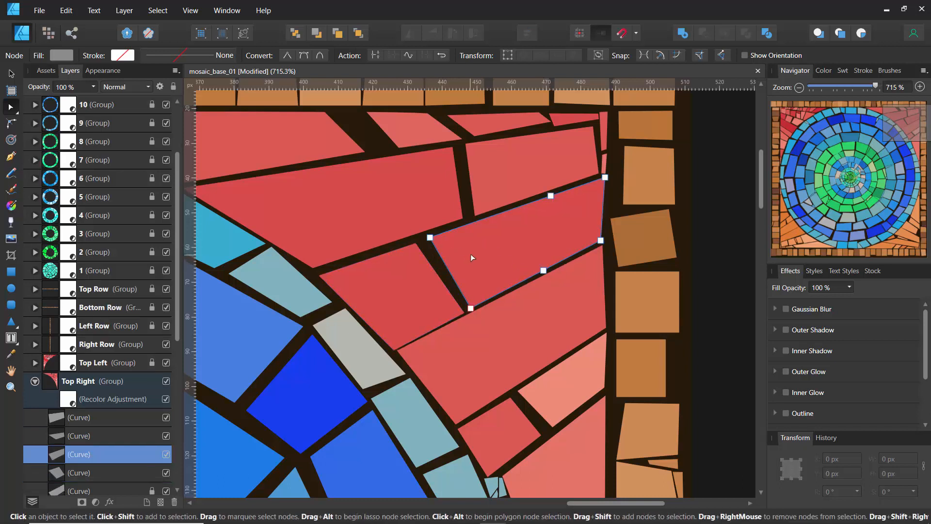
{"action": "left_click", "coordinate": [544, 270]}
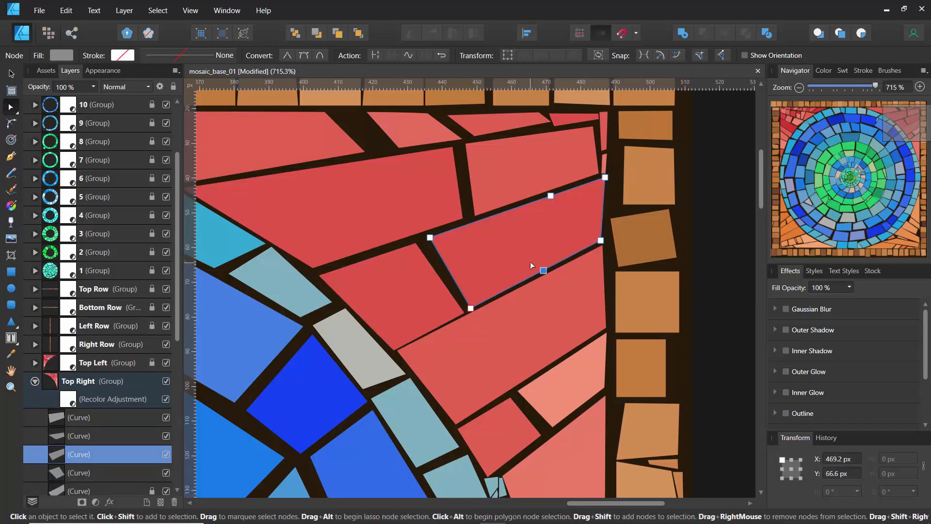
{"action": "left_click", "coordinate": [550, 196], "text": "shift"}
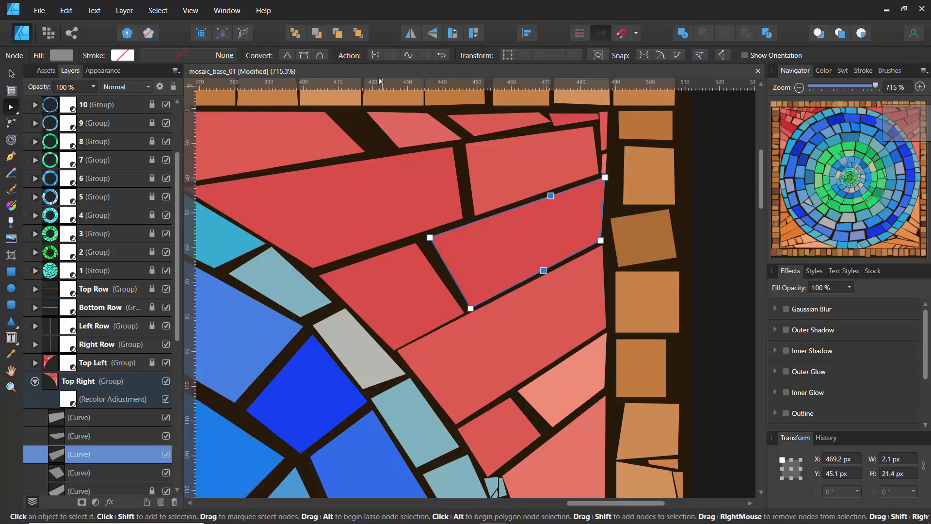
{"action": "left_click", "coordinate": [376, 56]}
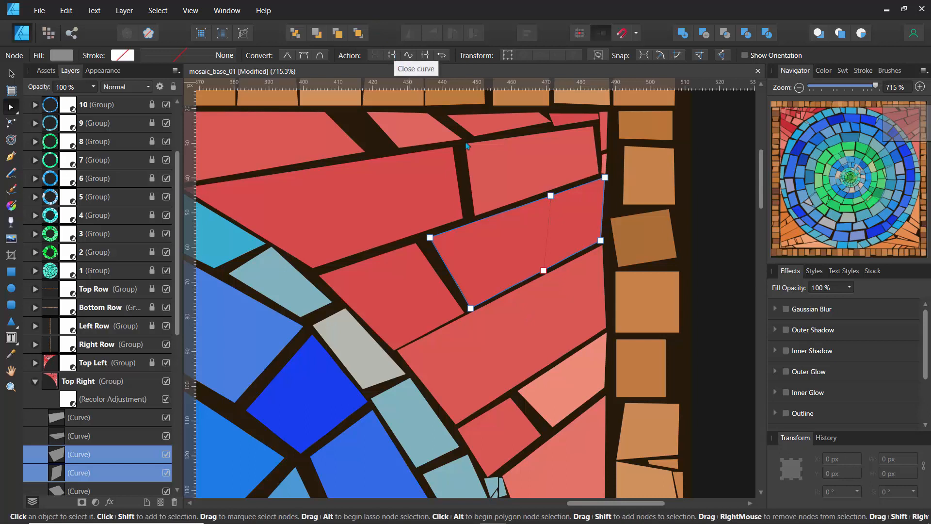
{"action": "left_click", "coordinate": [394, 55]}
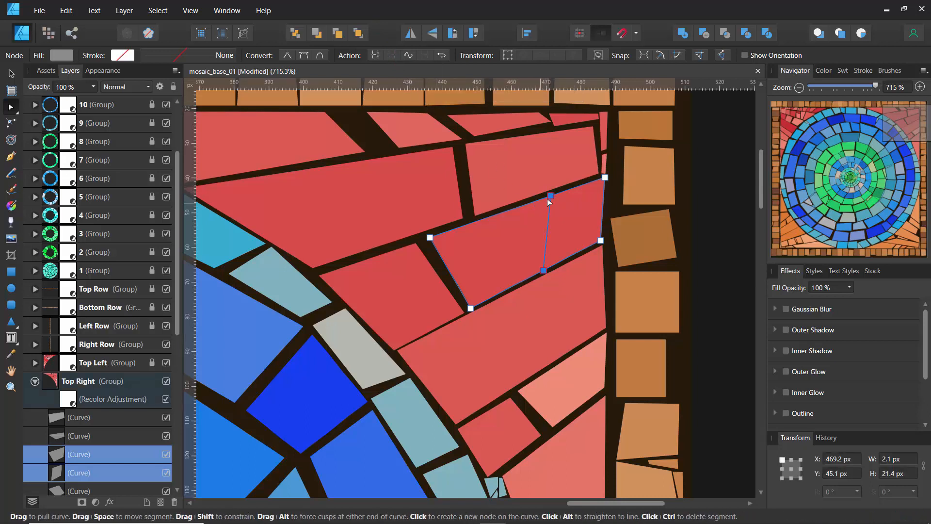
Move the facing corners of the two new pieces apart into a wedge-shaped gap, placing one upper corner at about X 459, Y 49 px
{"action": "left_click_drag", "start_coordinate": [551, 195], "coordinate": [536, 203]}
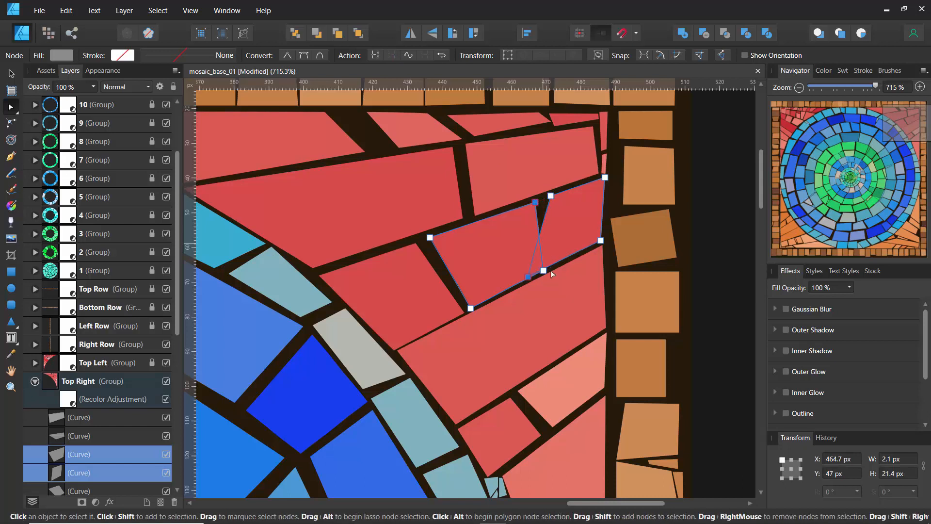
{"action": "mouse_move", "coordinate": [530, 278]}
{"action": "left_mouse_down"}
{"action": "mouse_move", "coordinate": [547, 272]}
{"action": "mouse_move", "coordinate": [527, 280]}
{"action": "left_mouse_up"}
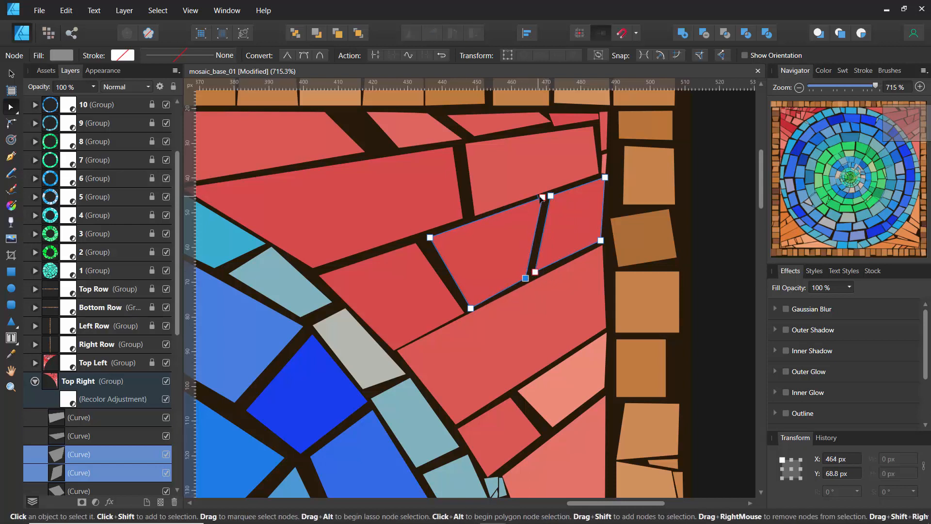
{"action": "left_click_drag", "start_coordinate": [542, 197], "coordinate": [509, 211]}
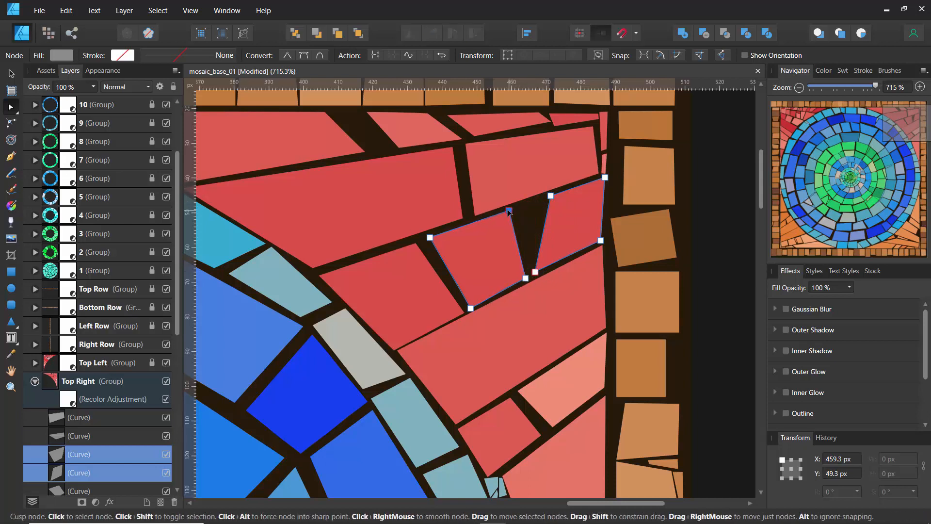
Draw a closed four-sided shard inside the wedge-shaped gap with the Pen tool, starting at about X 461, Y 49 px
{"action": "key", "text": "p"}
{"action": "left_click", "coordinate": [515, 212]}
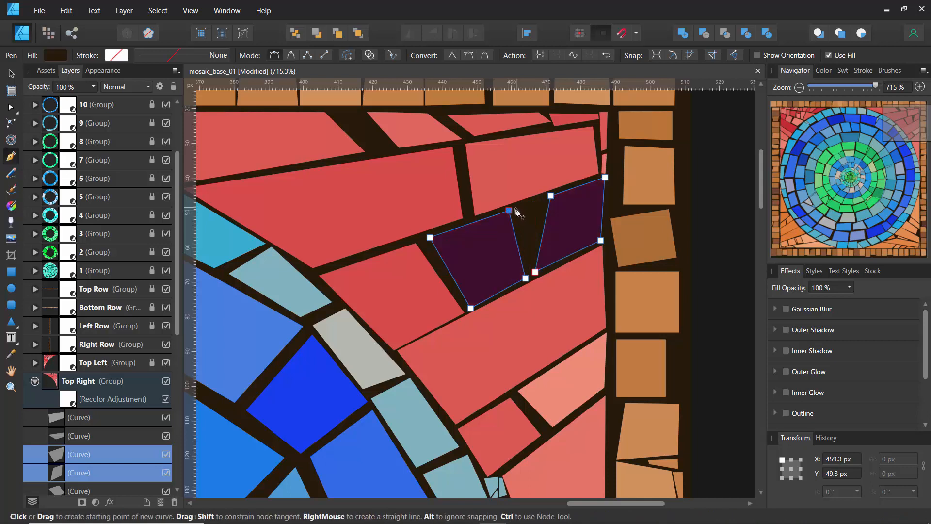
{"action": "left_click", "coordinate": [543, 198]}
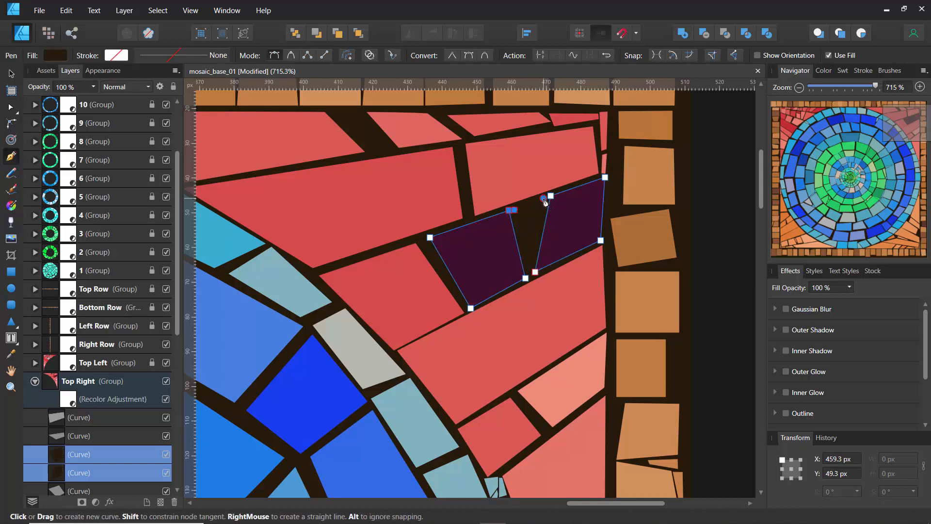
{"action": "left_click", "coordinate": [538, 242]}
{"action": "left_click", "coordinate": [528, 246]}
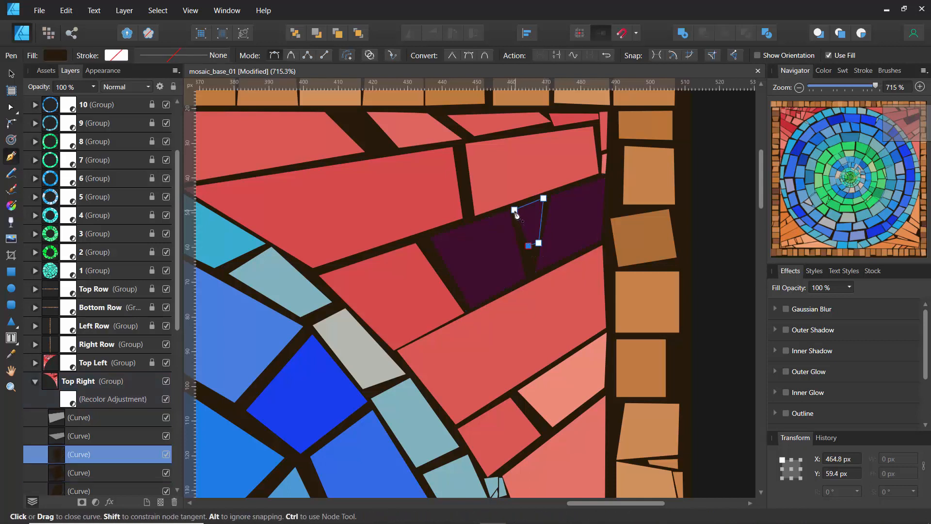
{"action": "left_click", "coordinate": [515, 211]}
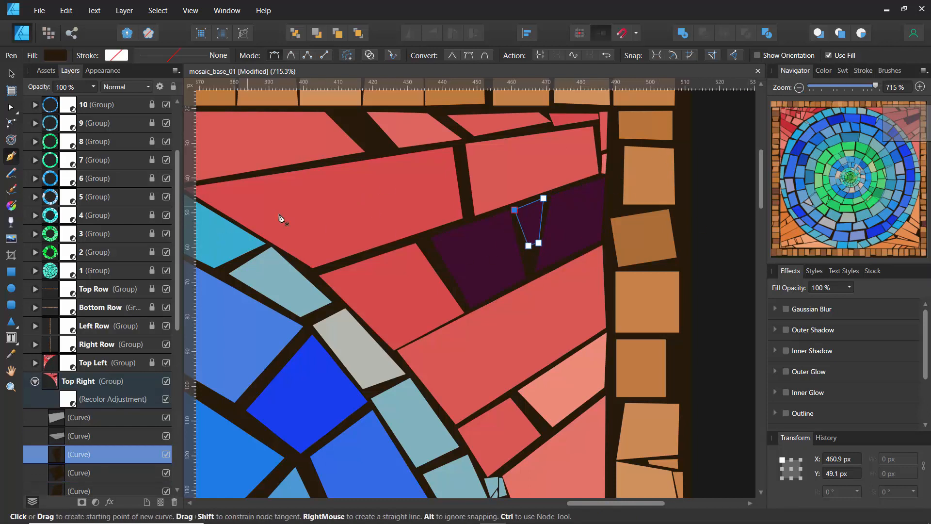
Collapse the Main Piece group in the layer list and hide it
{"action": "left_click_drag", "start_coordinate": [175, 179], "coordinate": [177, 124]}
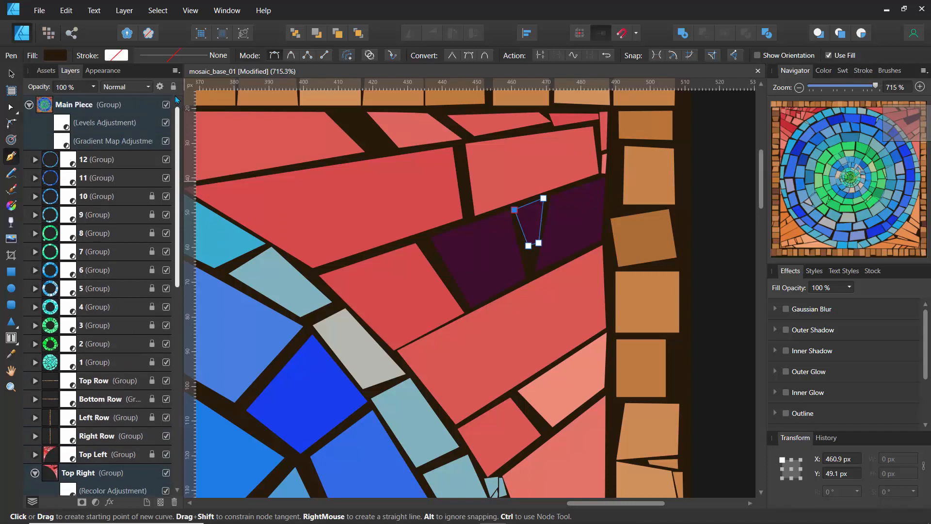
{"action": "left_click", "coordinate": [29, 105]}
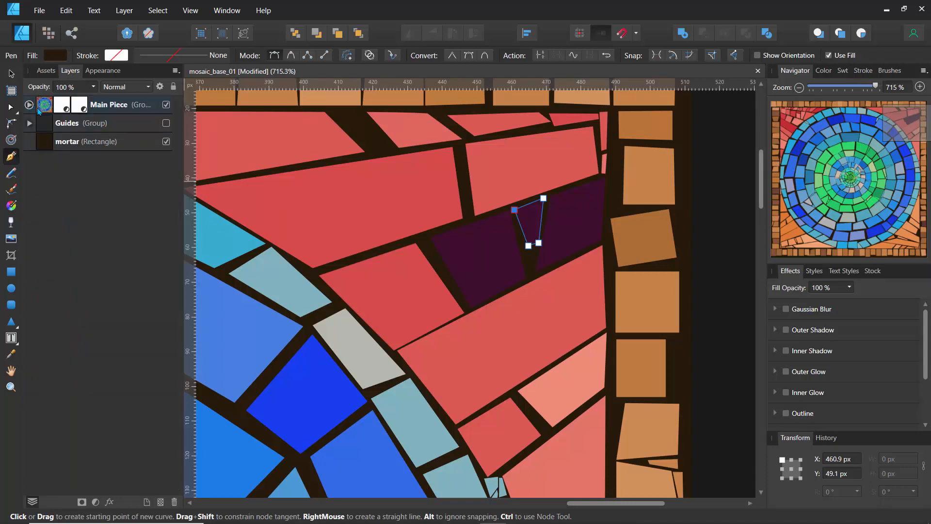
{"action": "left_click", "coordinate": [166, 105]}
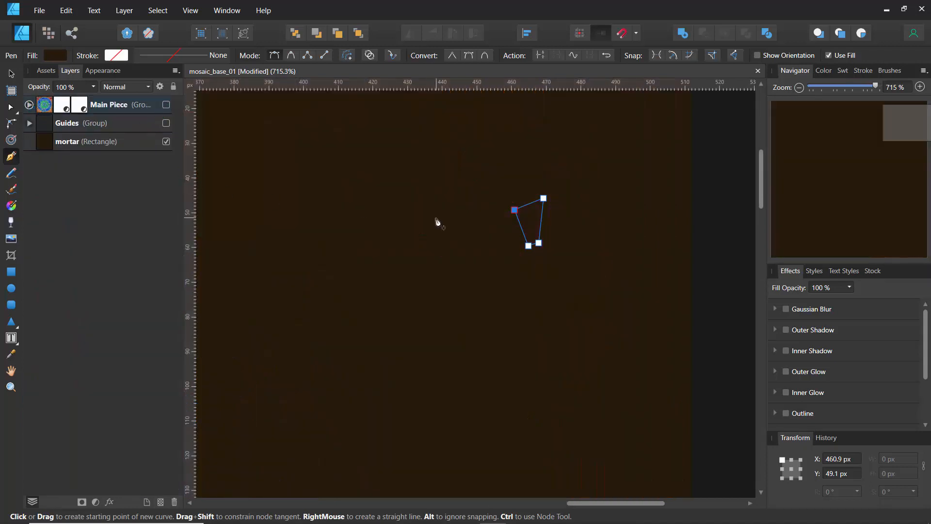
Set the shard's fill to a saturated bright blue on the HSL colour wheel
{"action": "left_click", "coordinate": [55, 59]}
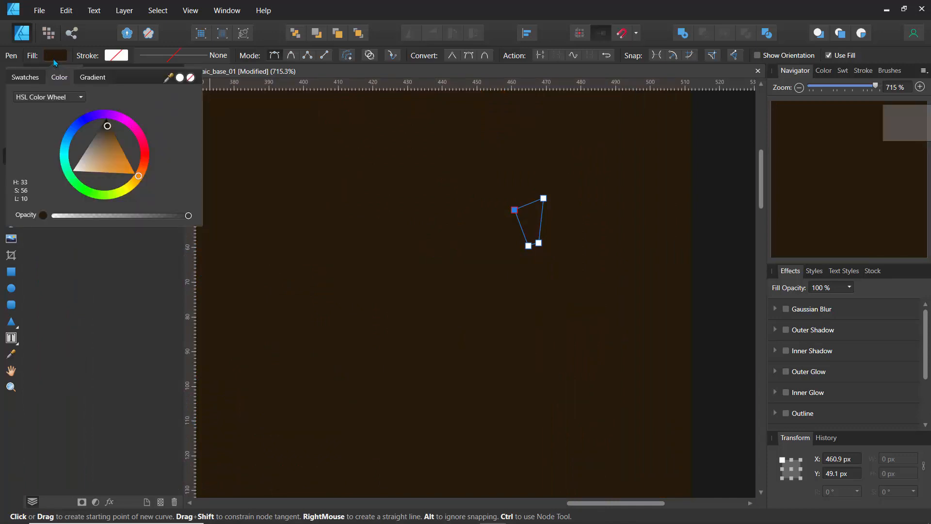
{"action": "left_click", "coordinate": [103, 161]}
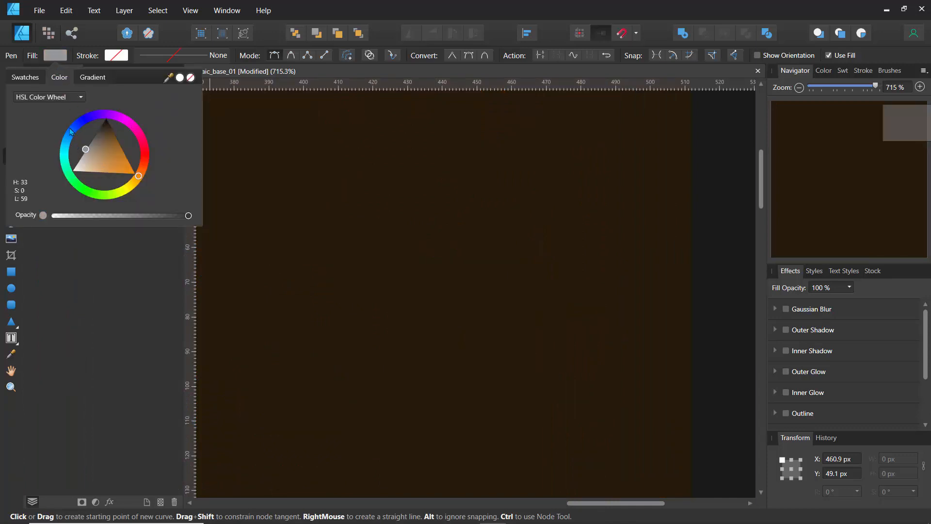
{"action": "left_click", "coordinate": [73, 130]}
{"action": "left_click", "coordinate": [324, 158]}
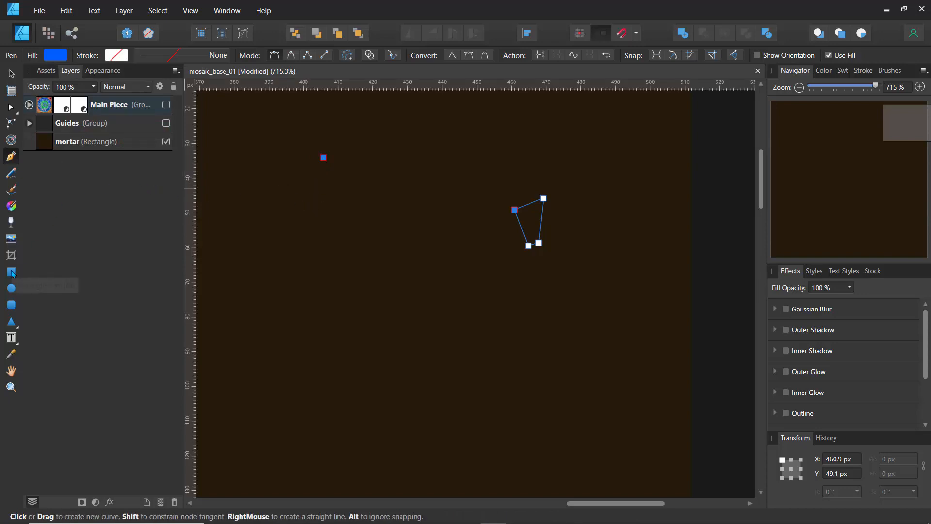
Draw a blue rectangle about 47 × 32 px beside the shard and move it out of its group, above Main Piece in the layer order
{"action": "left_click", "coordinate": [11, 271]}
{"action": "left_click_drag", "start_coordinate": [327, 216], "coordinate": [491, 328]}
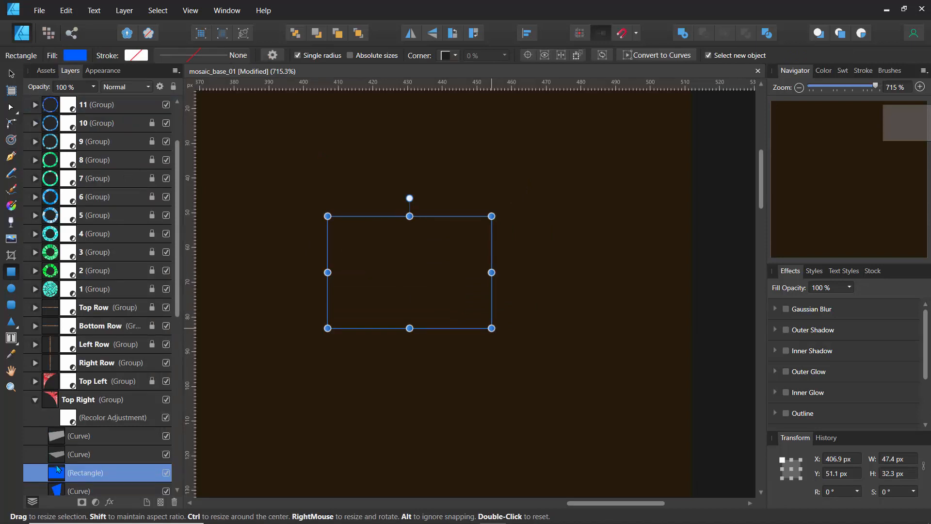
{"action": "left_click", "coordinate": [296, 34]}
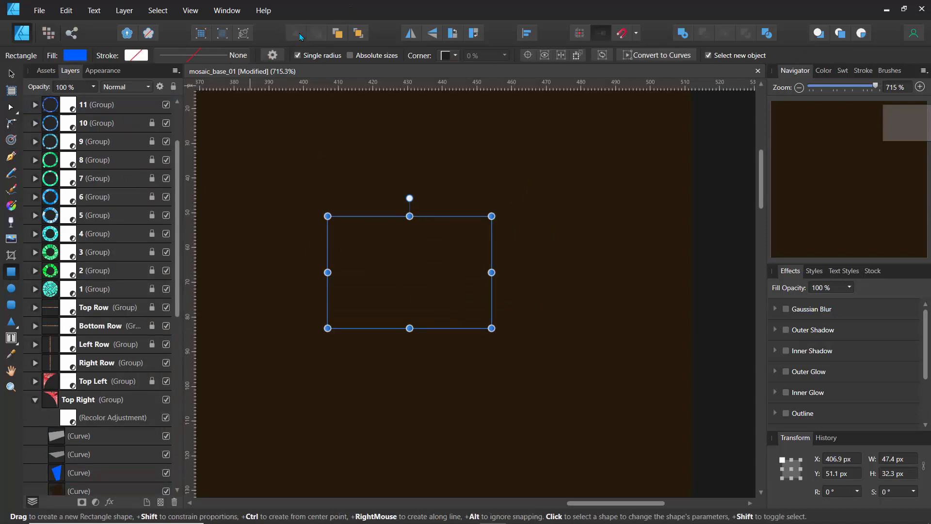
{"action": "left_click", "coordinate": [358, 34]}
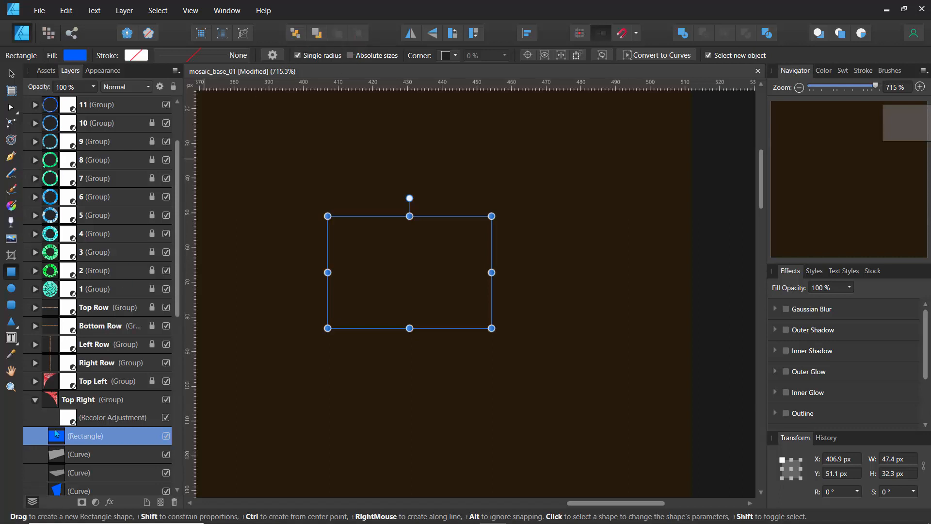
{"action": "scroll", "coordinate": [69, 148], "scroll_direction": "up", "scroll_amount": 3}
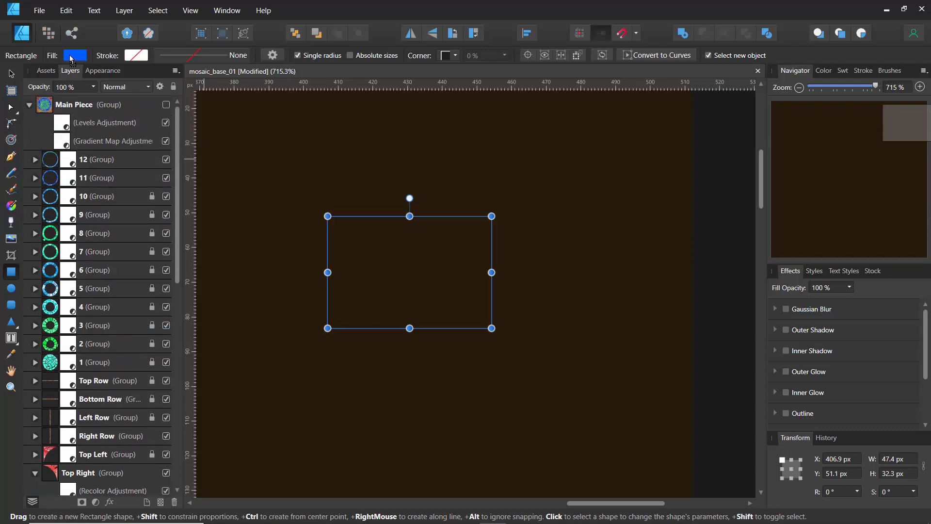
{"action": "left_click_drag", "start_coordinate": [71, 60], "coordinate": [53, 98]}
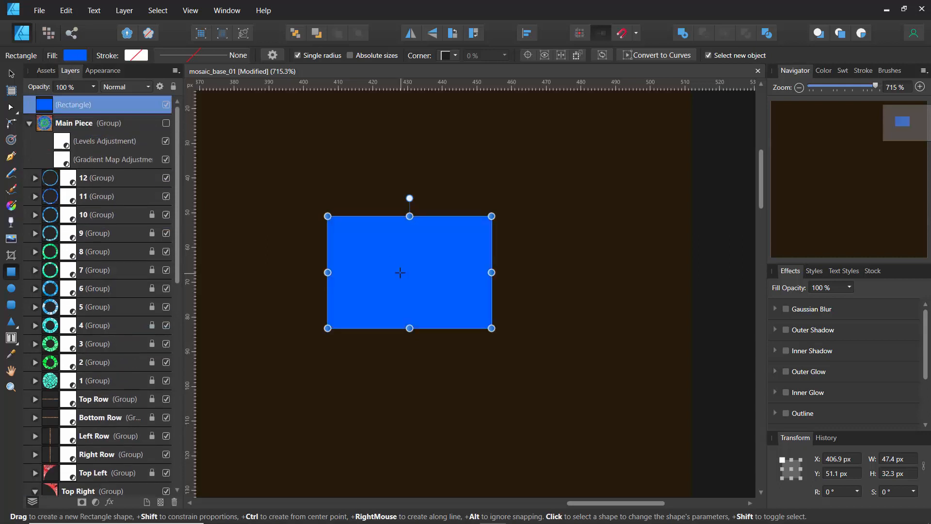
Convert the blue rectangle to curves and shift its two upper corners slightly inward, placing the right one at about X 453, Y 50 px
{"action": "left_click", "coordinate": [9, 108]}
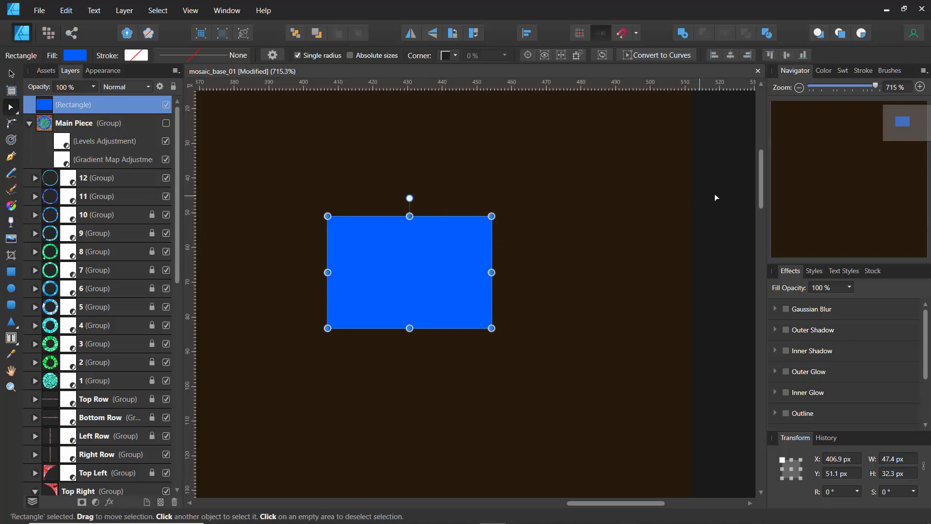
{"action": "left_click", "coordinate": [674, 214]}
{"action": "left_click", "coordinate": [437, 250]}
{"action": "left_click", "coordinate": [653, 58]}
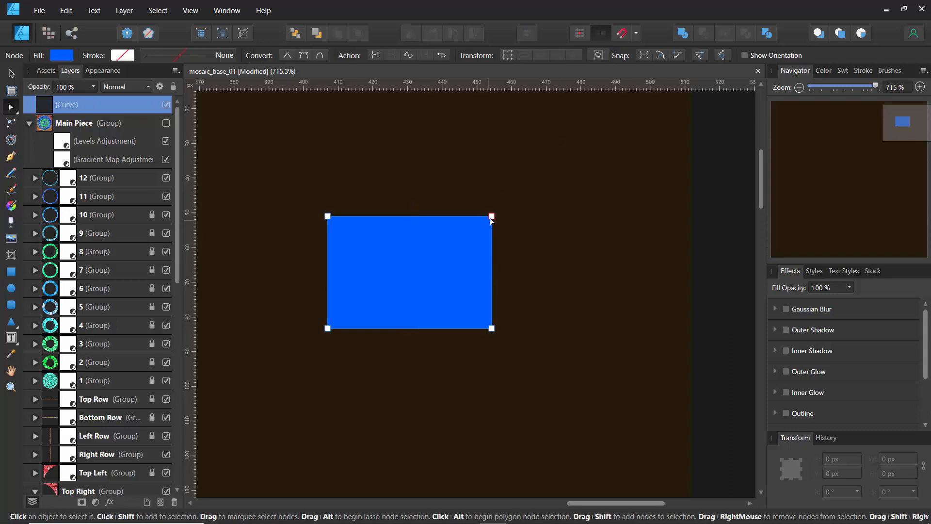
{"action": "mouse_move", "coordinate": [491, 218]}
{"action": "left_mouse_down"}
{"action": "mouse_move", "coordinate": [416, 223]}
{"action": "mouse_move", "coordinate": [486, 213]}
{"action": "left_mouse_up"}
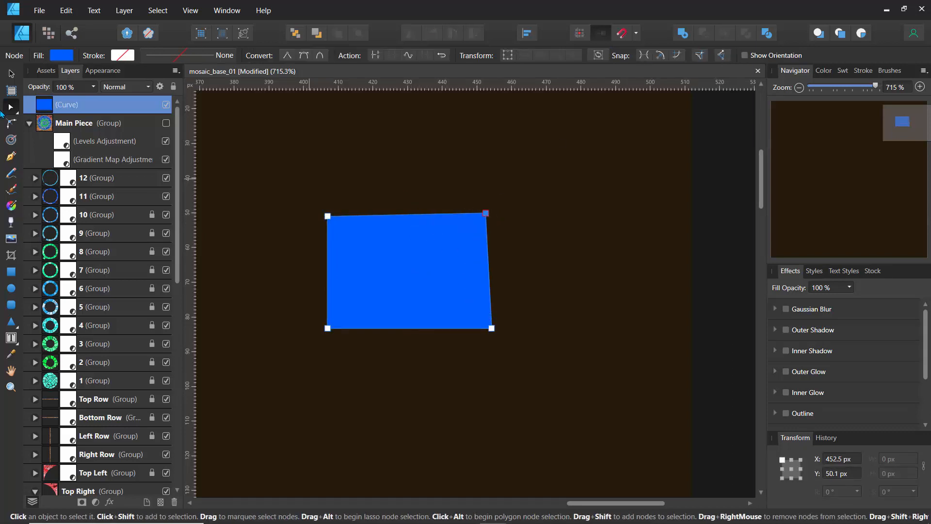
{"action": "mouse_move", "coordinate": [327, 217]}
{"action": "left_mouse_down"}
{"action": "mouse_move", "coordinate": [380, 247]}
{"action": "mouse_move", "coordinate": [331, 222]}
{"action": "left_mouse_up"}
Add a node near the middle of the blue shape's upper and lower edges, break the curve at both, and close the two pieces
{"action": "left_click", "coordinate": [397, 219]}
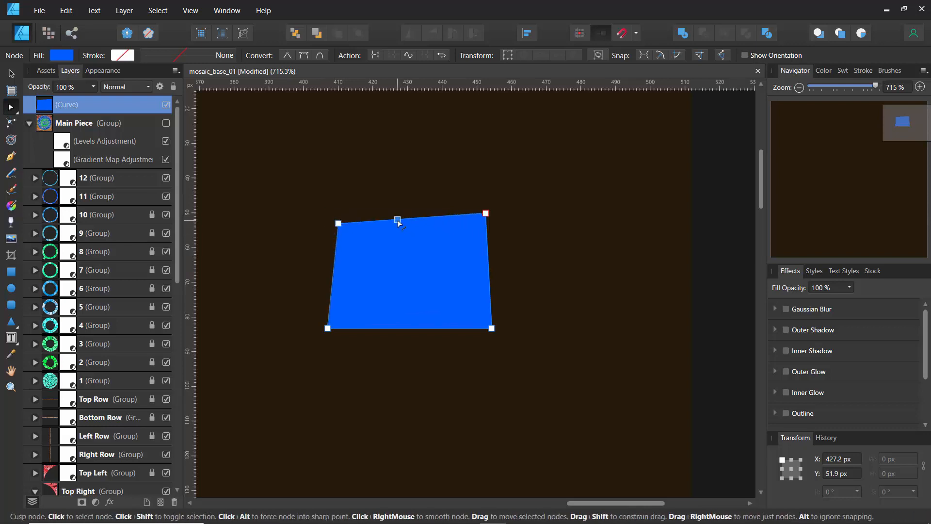
{"action": "left_click", "coordinate": [399, 328]}
{"action": "left_click", "coordinate": [397, 220], "text": "shift"}
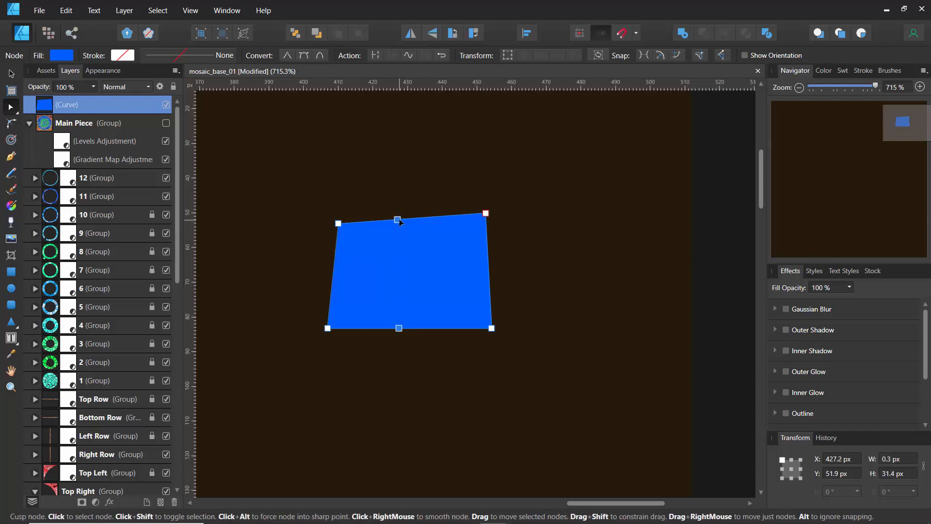
{"action": "left_click", "coordinate": [382, 56]}
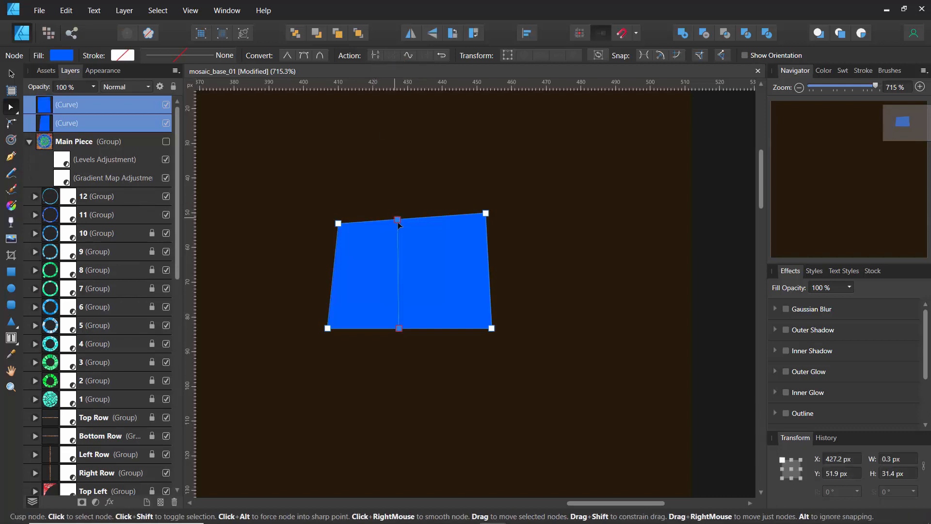
Move the facing corners of the two blue pieces apart into a slanted gap, with the left piece's corners at about X 421, Y 52 and X 417, Y 83 px
{"action": "left_click_drag", "start_coordinate": [395, 221], "coordinate": [376, 221]}
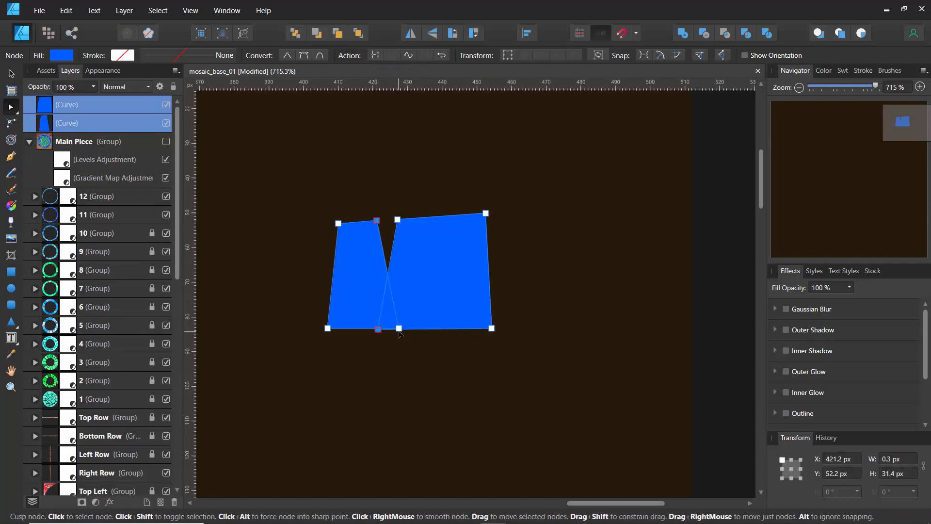
{"action": "left_click_drag", "start_coordinate": [388, 328], "coordinate": [361, 328]}
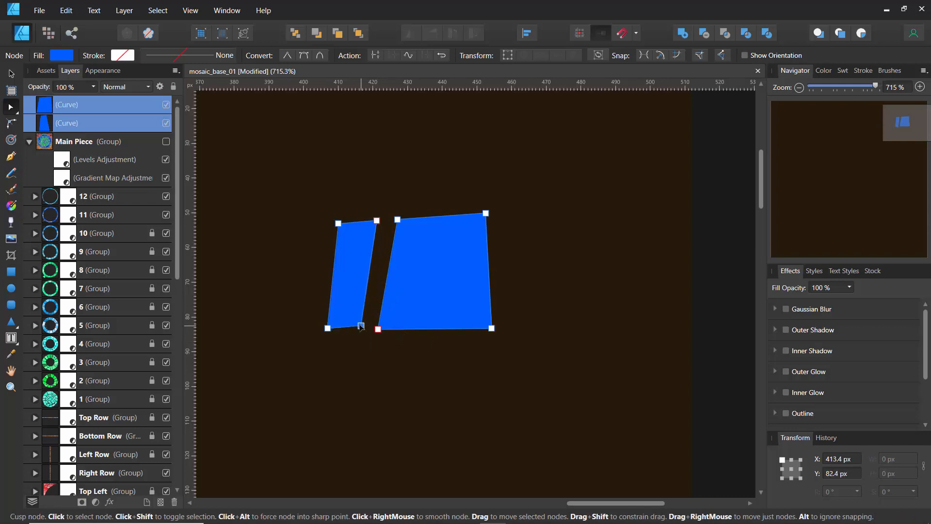
{"action": "left_click", "coordinate": [315, 246]}
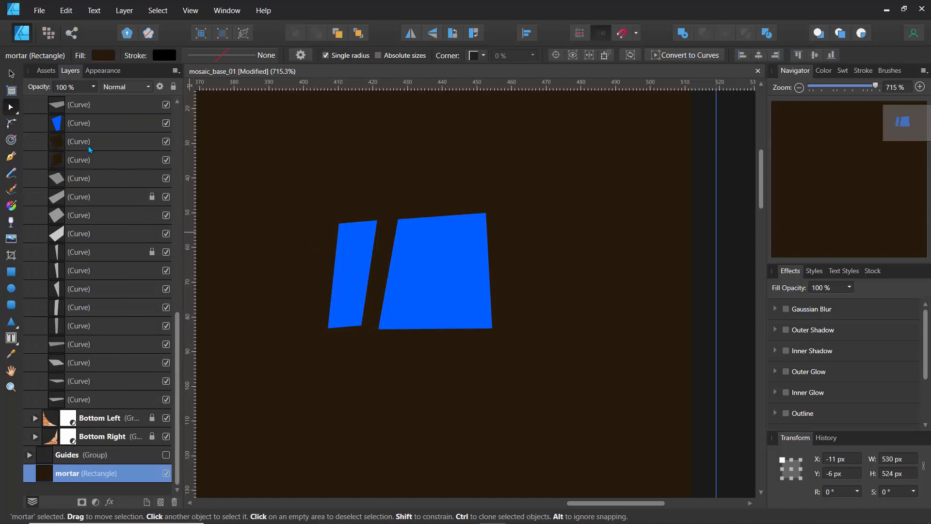
{"action": "scroll", "coordinate": [90, 149], "scroll_direction": "up", "scroll_amount": 5}
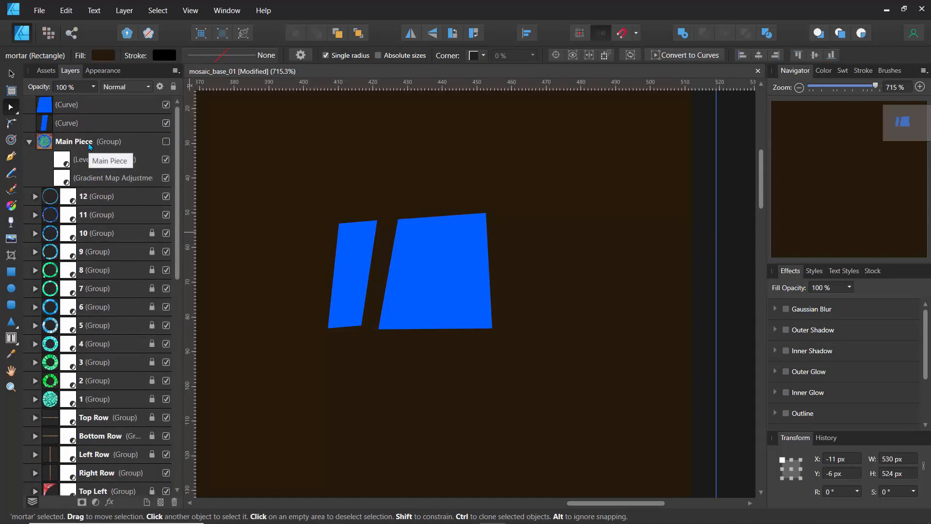